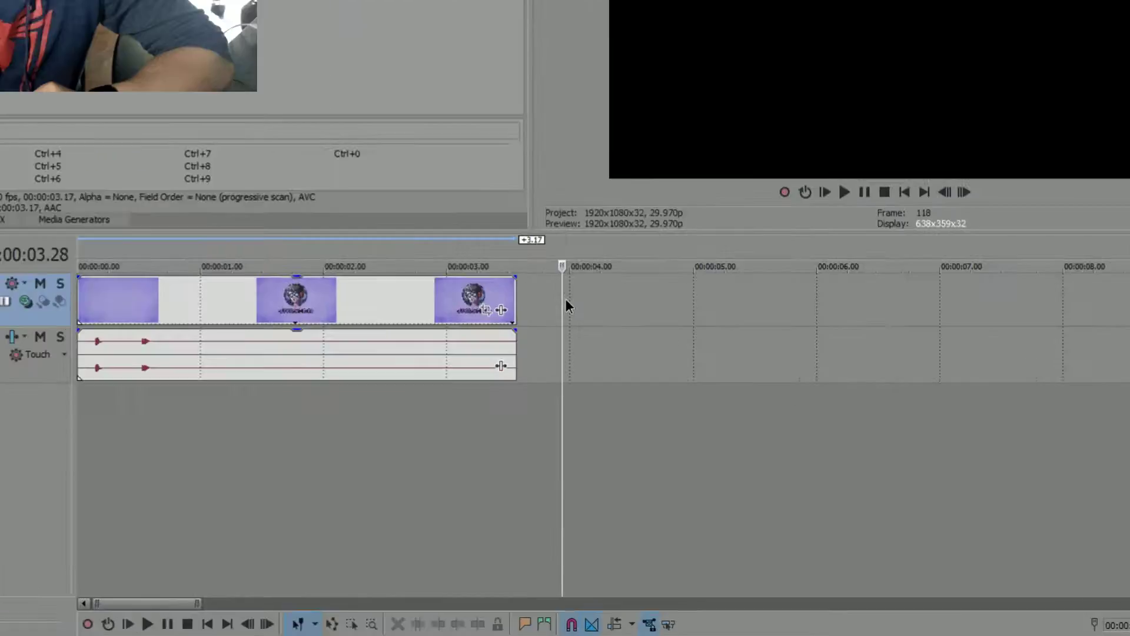
# Step: Insert two empty video tracks above the intro clip, then duplicate the clip onto them
pyautogui.rightClick(597, 360)
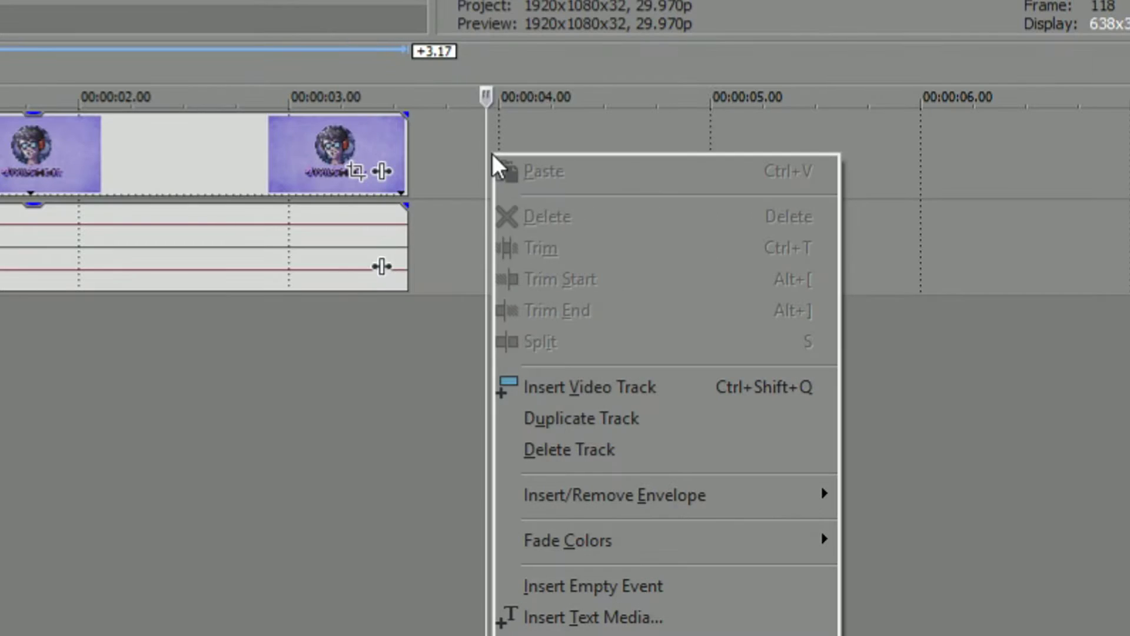
pyautogui.click(601, 399)
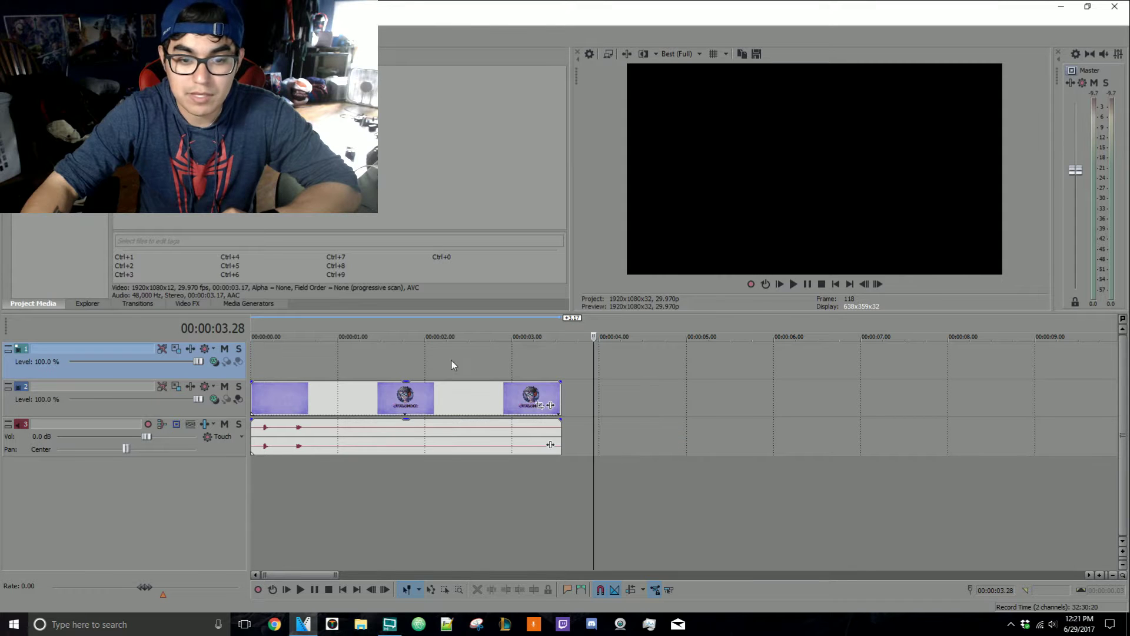
pyautogui.click(450, 360)
pyautogui.click(394, 361)
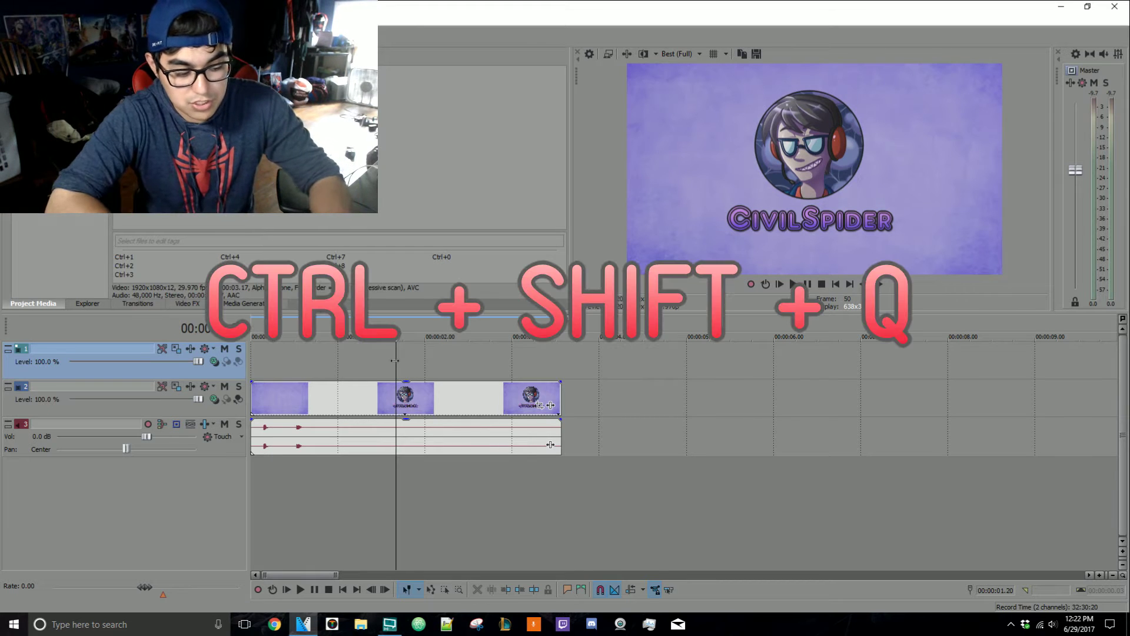
pyautogui.hotkey('ctrl', 'shift', 'q')
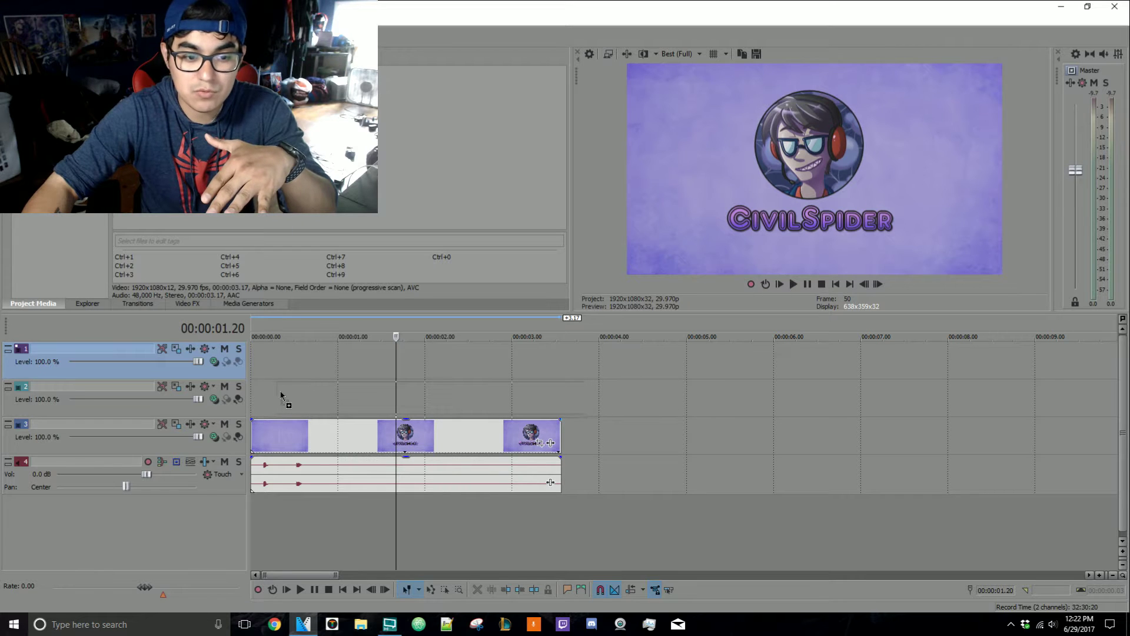
pyautogui.moveTo(281, 394); pyautogui.dragTo(282, 395)
# Step: Delete the duplicated audio track so only one audio track remains
pyautogui.click(595, 441)
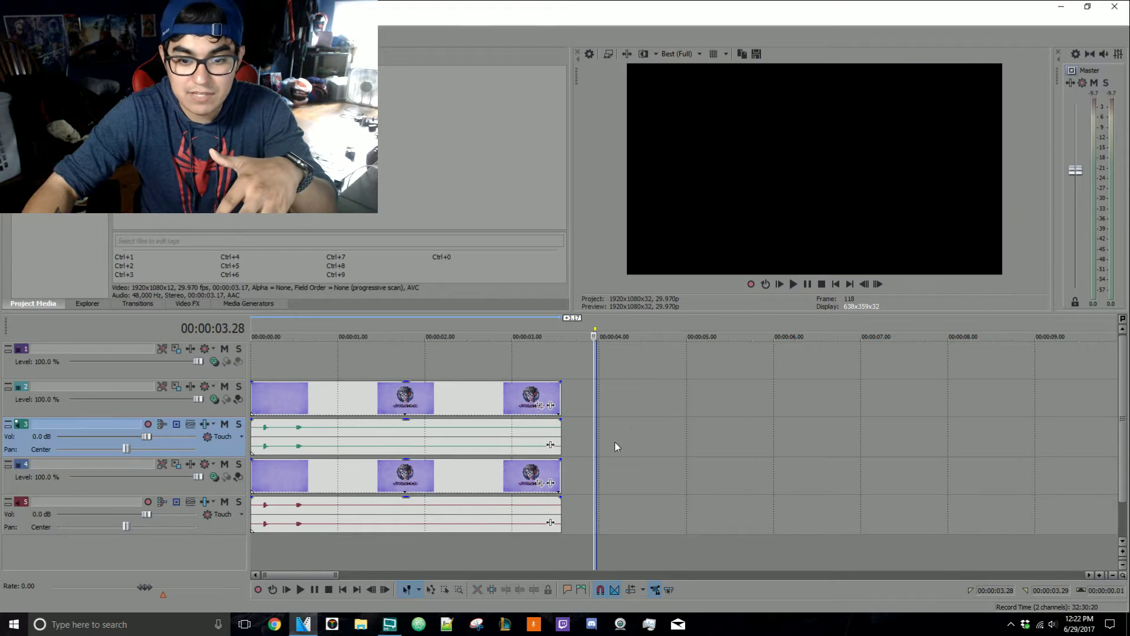
pyautogui.rightClick(616, 446)
pyautogui.click(654, 347)
# Step: Play the intro from the start, park the playhead at 1.24 s, and open the upper clip's Pan/Crop
pyautogui.click(432, 377)
pyautogui.click(411, 376)
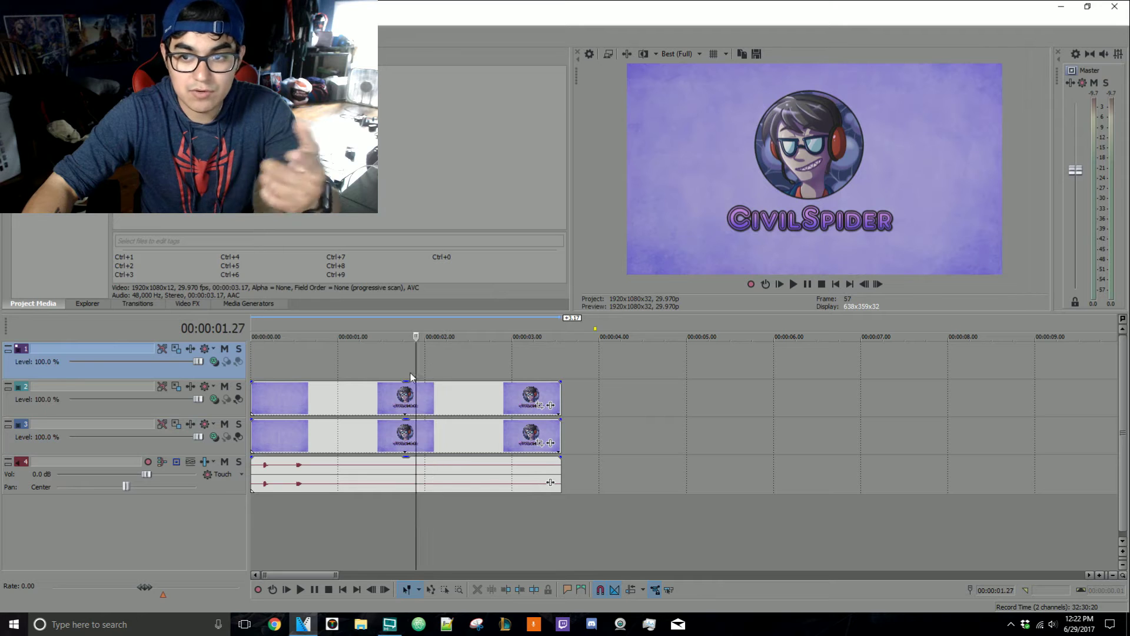
pyautogui.click(835, 284)
pyautogui.click(806, 288)
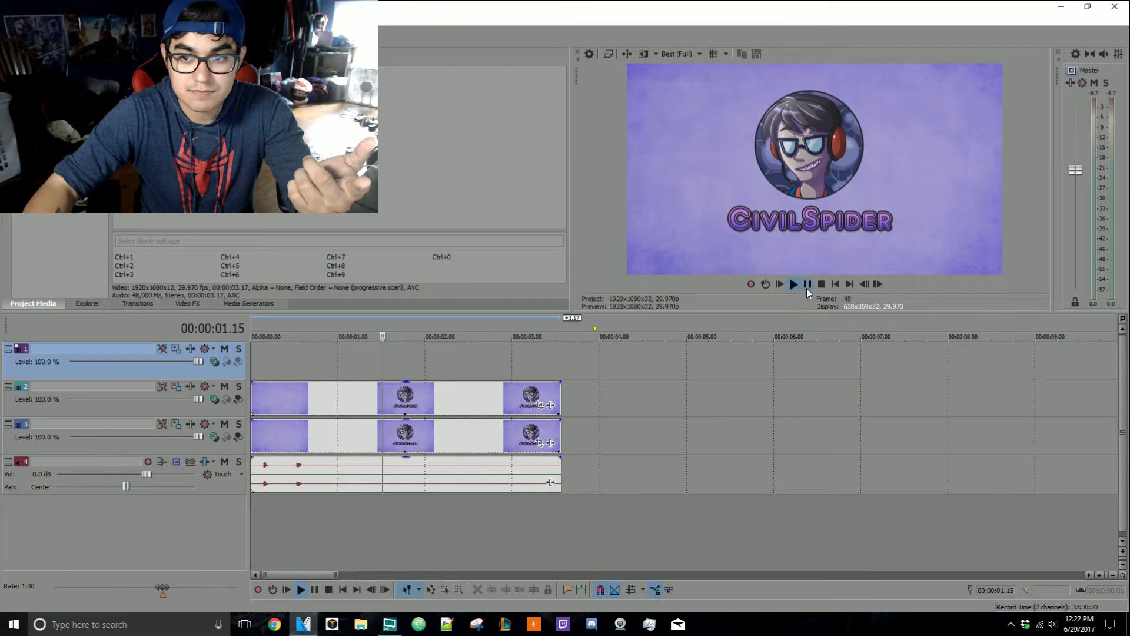
pyautogui.click(574, 530)
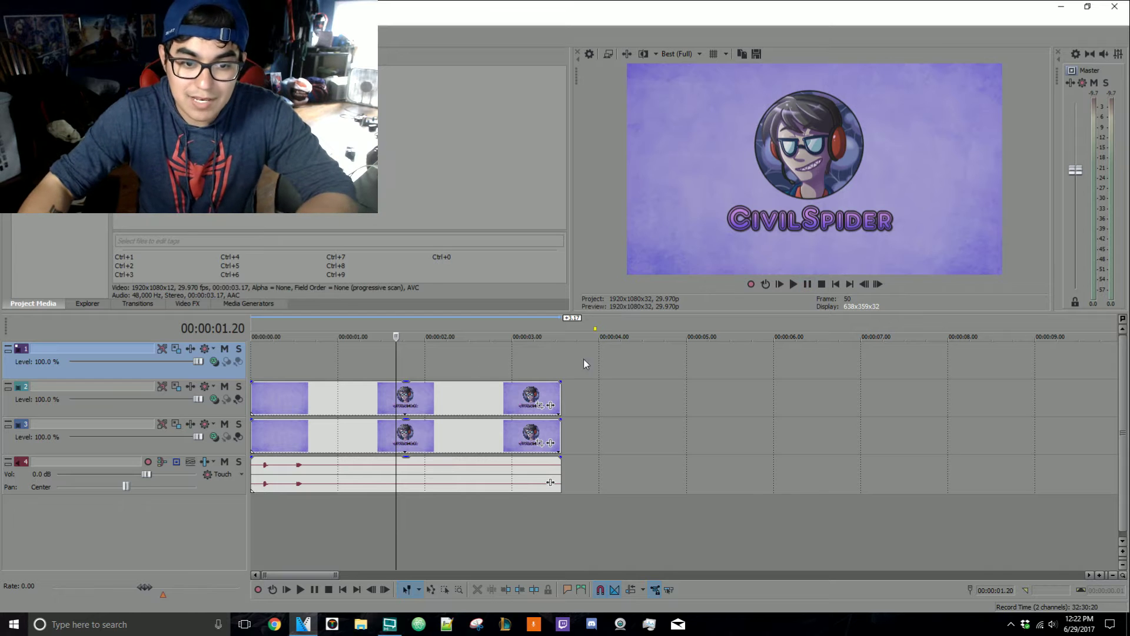
pyautogui.click(407, 373)
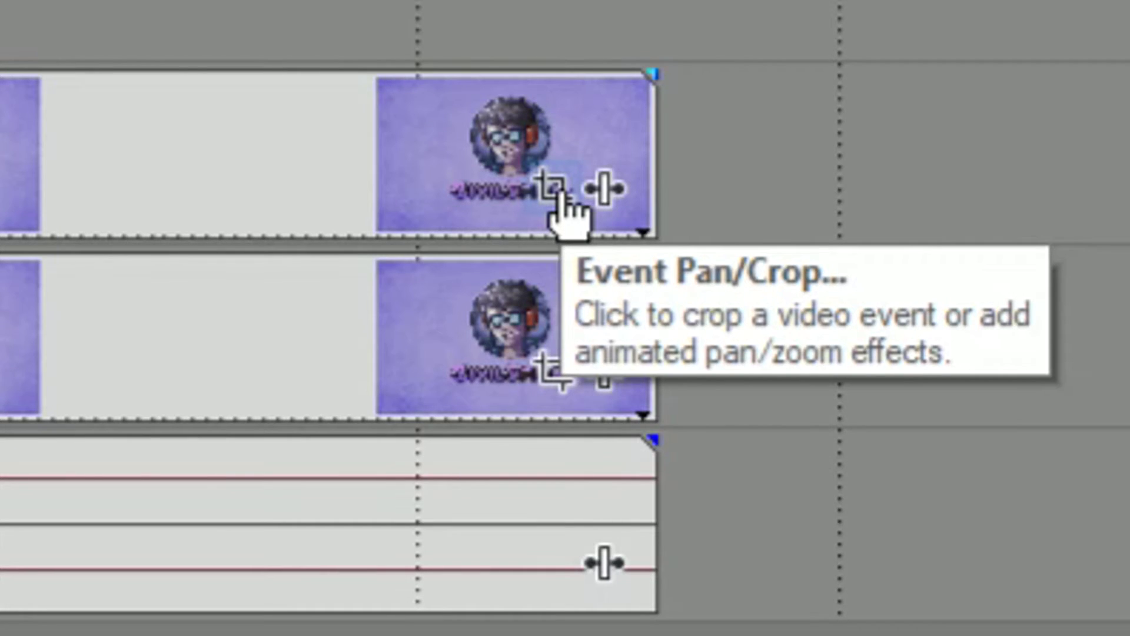
pyautogui.click(553, 191)
# Step: Turn on Mask for the duplicated clip and zoom the workspace onto the round avatar
pyautogui.moveTo(406, 77); pyautogui.dragTo(800, 64)
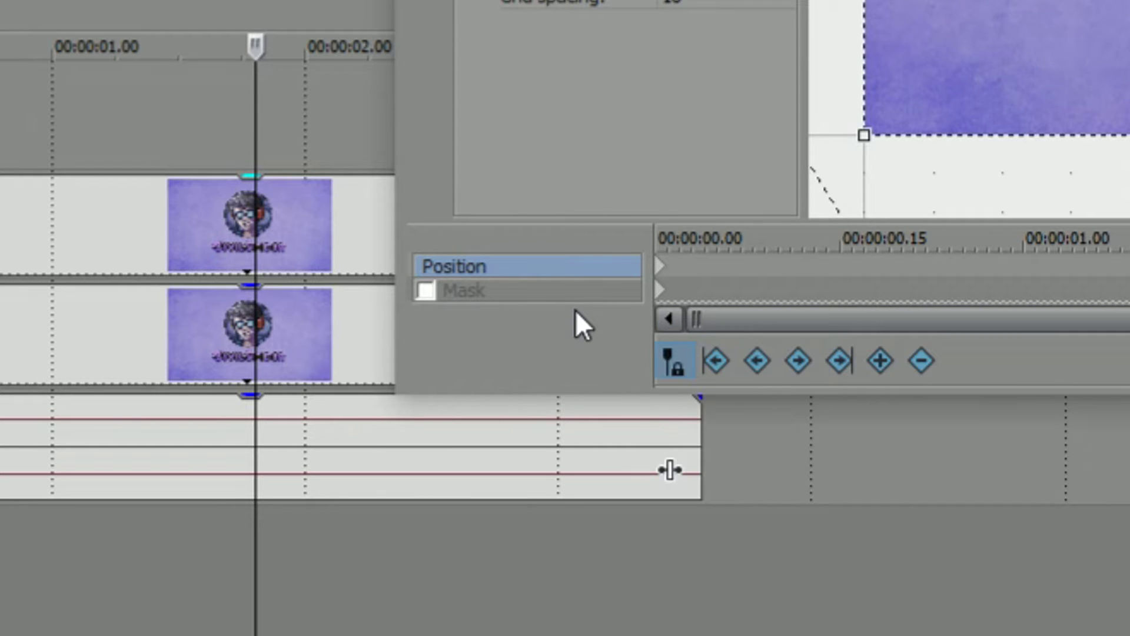
pyautogui.click(435, 293)
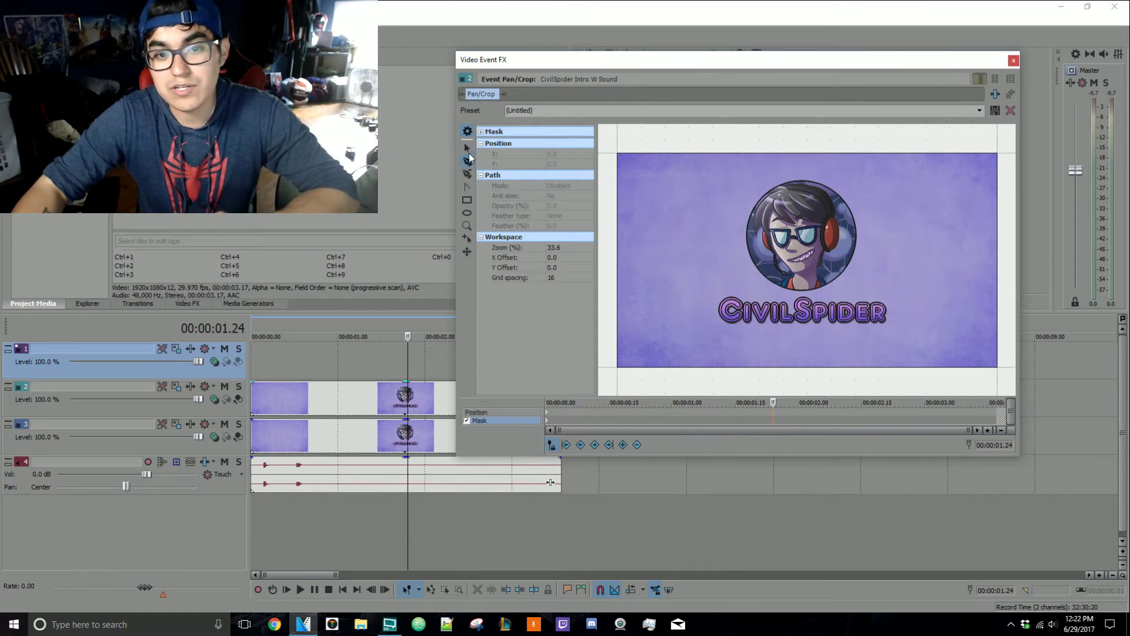
pyautogui.scroll(3, 815, 248)
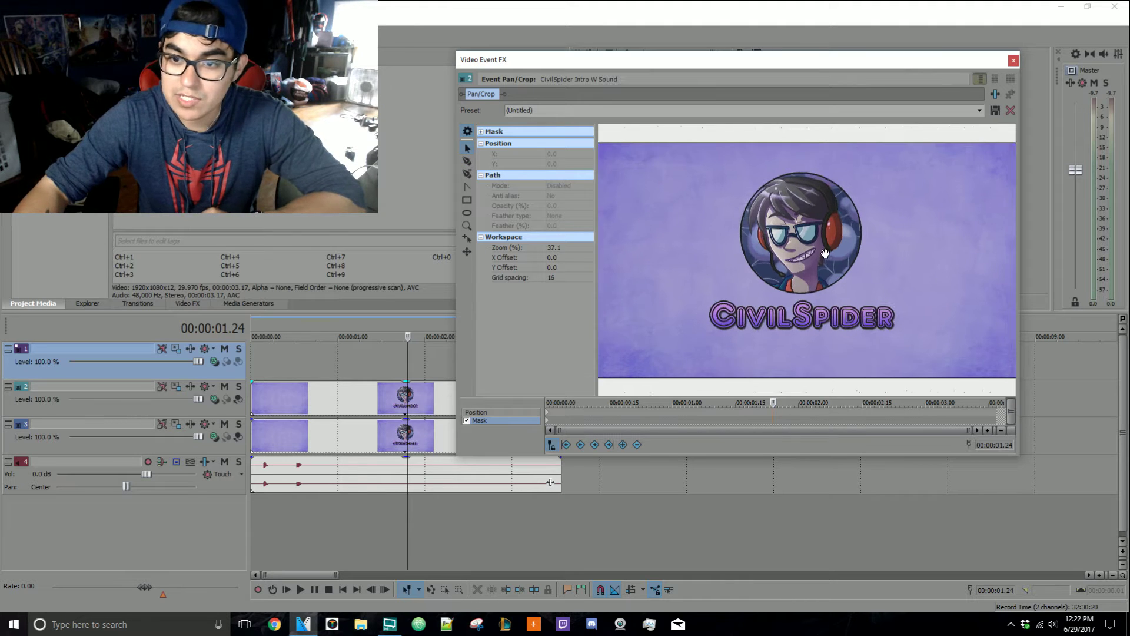
pyautogui.scroll(3, 822, 218)
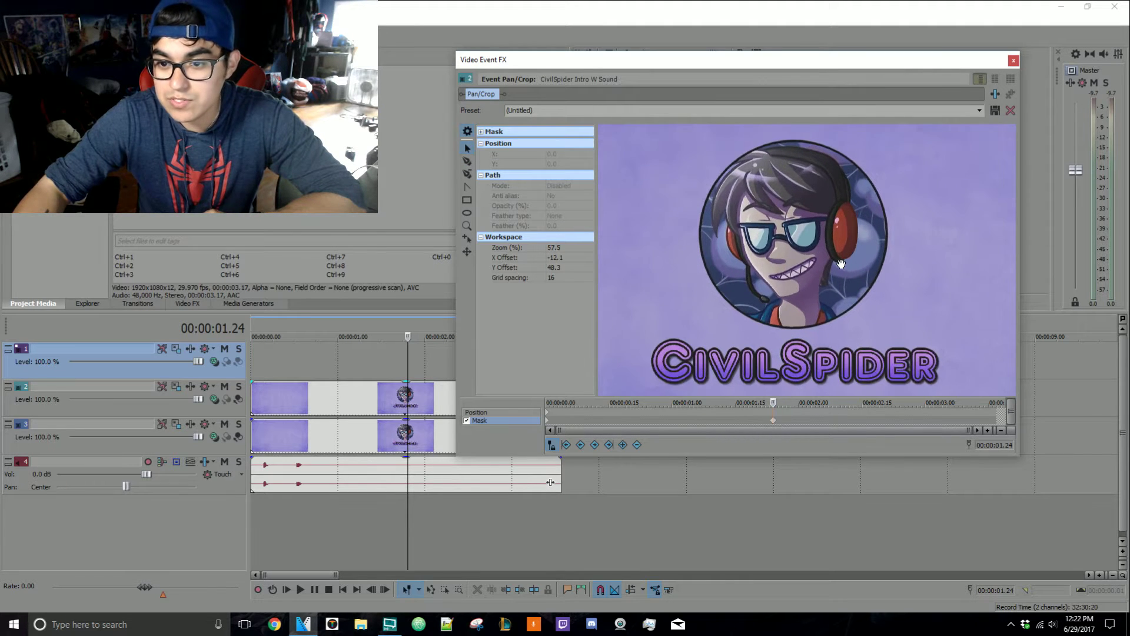
pyautogui.moveTo(823, 236); pyautogui.dragTo(821, 278)
pyautogui.scroll(1, 827, 254)
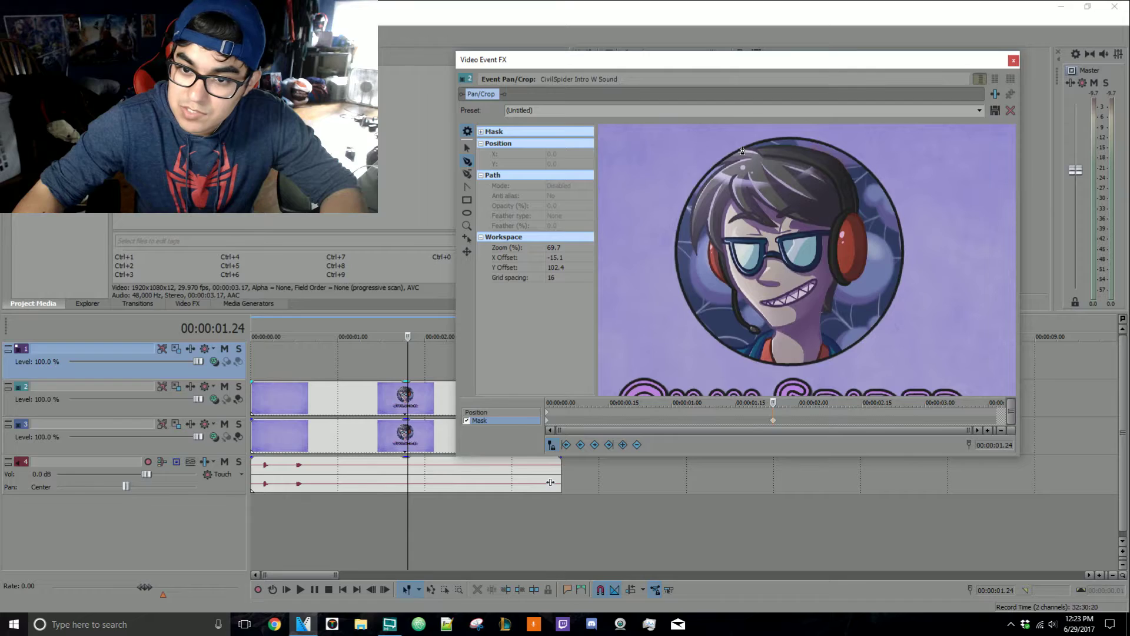
# Step: Place mask points around the avatar's circular edge, from the top down the left side to the bottom
pyautogui.click(742, 147)
pyautogui.click(722, 157)
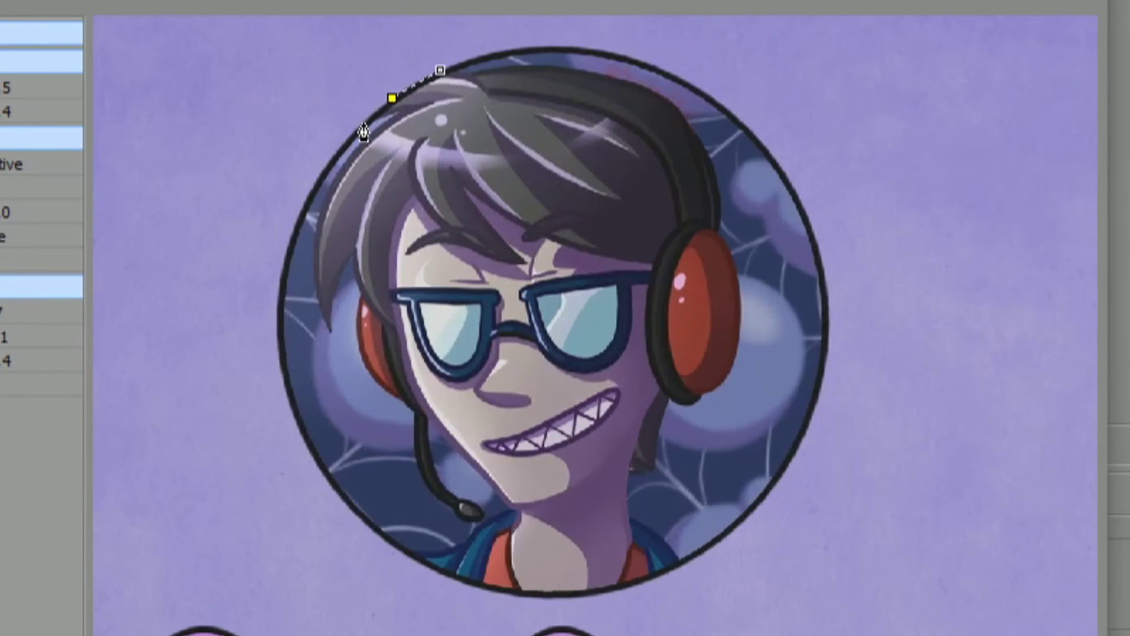
pyautogui.click(352, 131)
pyautogui.click(320, 174)
pyautogui.click(302, 218)
pyautogui.click(285, 260)
pyautogui.click(273, 306)
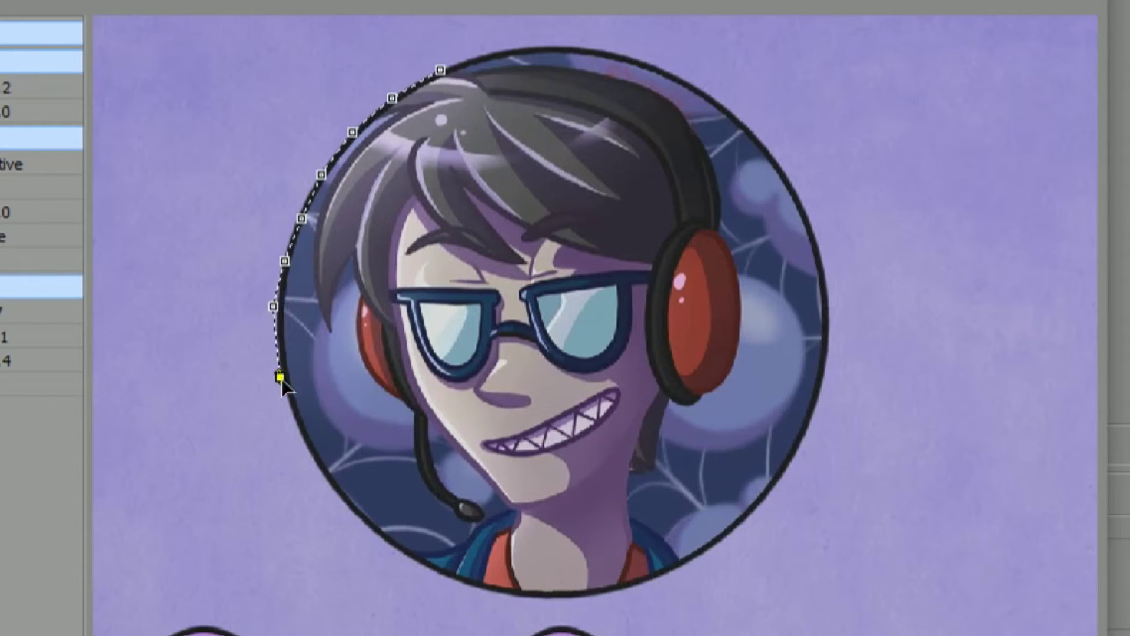
pyautogui.click(295, 432)
pyautogui.click(320, 472)
pyautogui.click(448, 573)
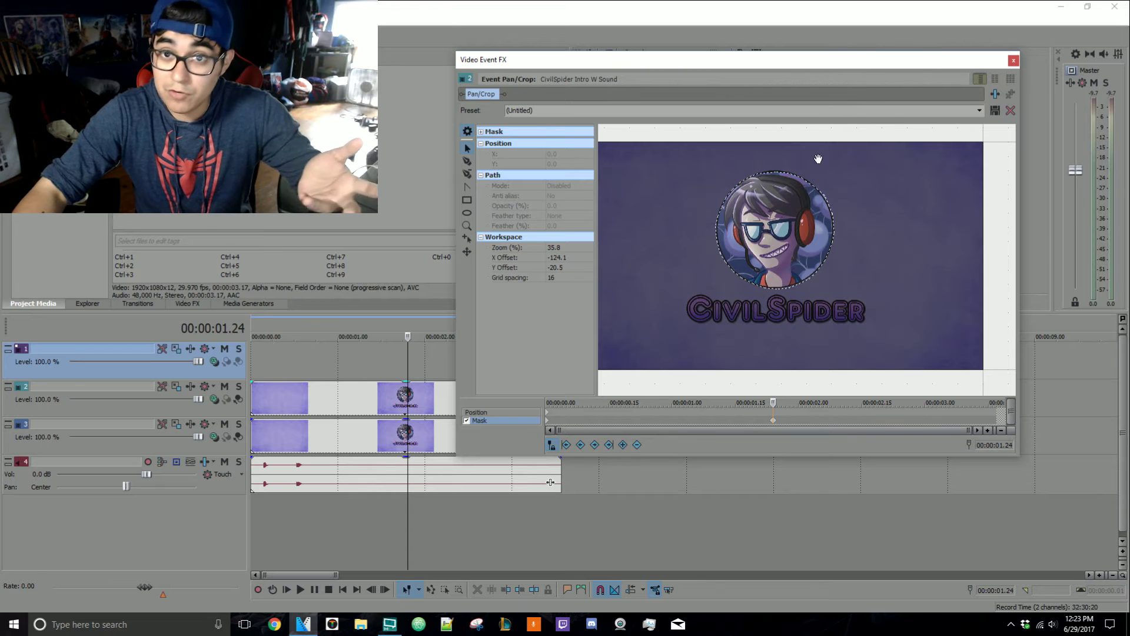
# Step: Offset the masked circle's Position beside the original avatar, then close Event Pan/Crop
pyautogui.click(514, 411)
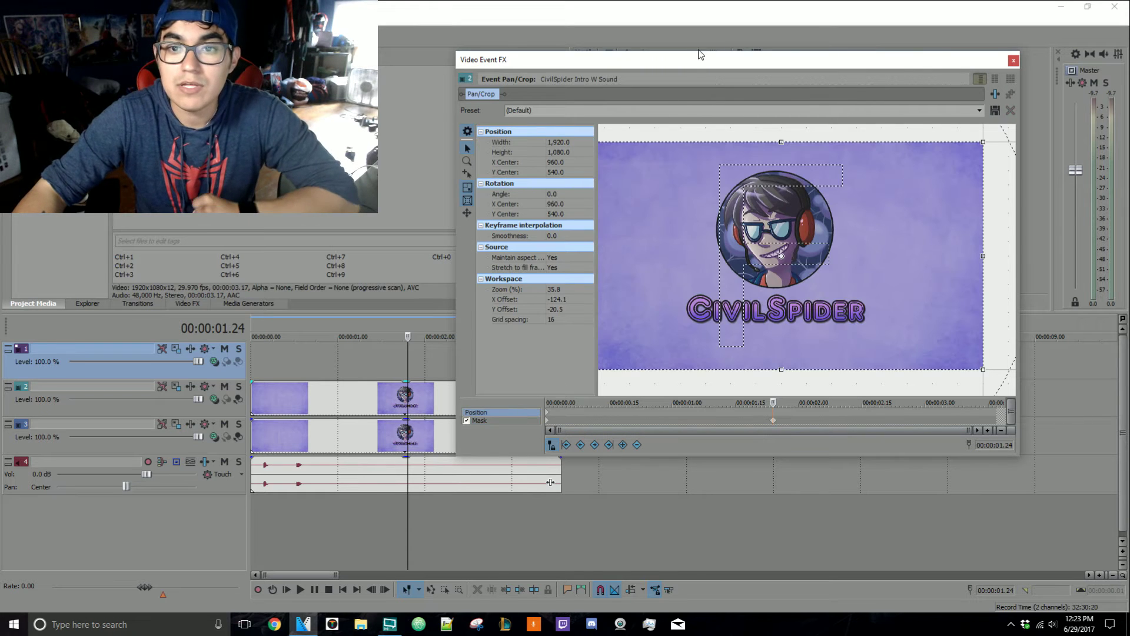
pyautogui.moveTo(697, 60); pyautogui.dragTo(229, 209)
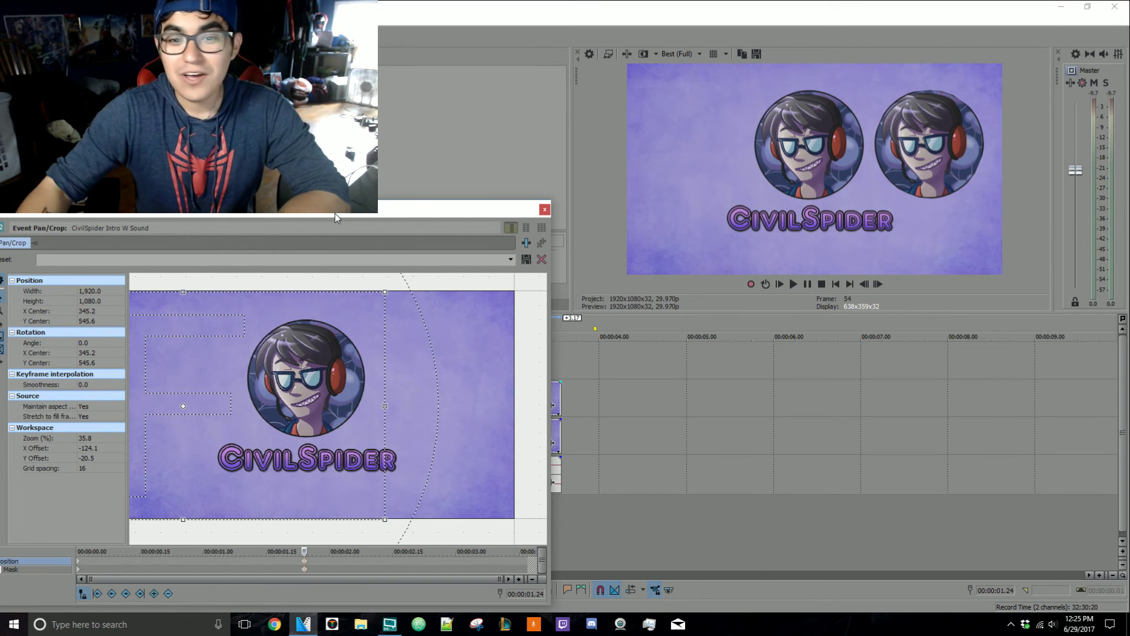
pyautogui.click(545, 210)
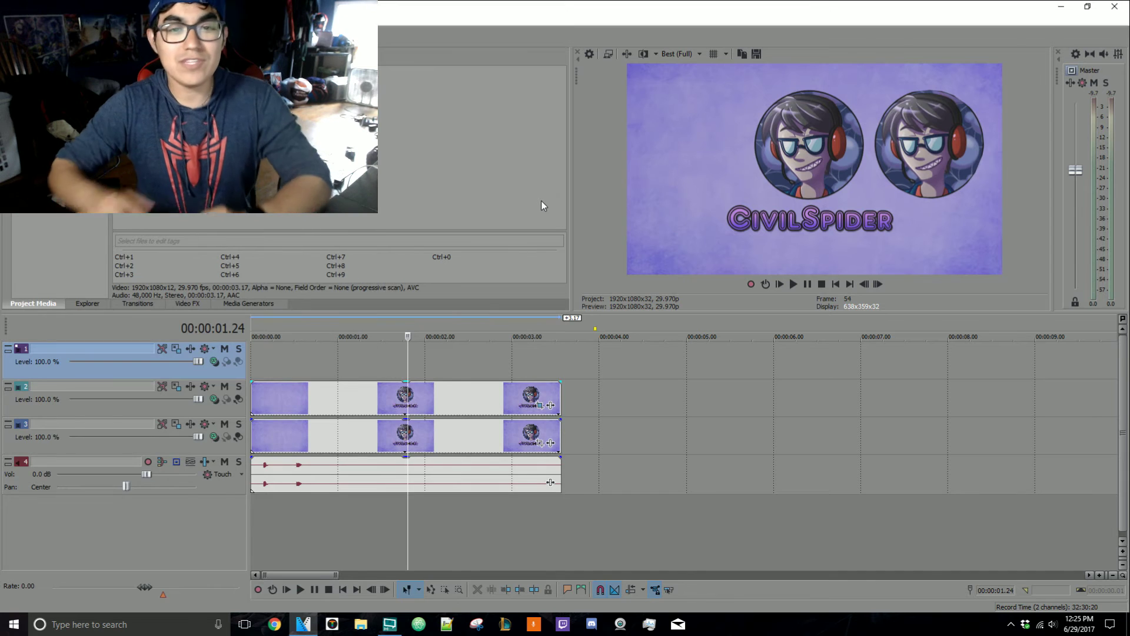